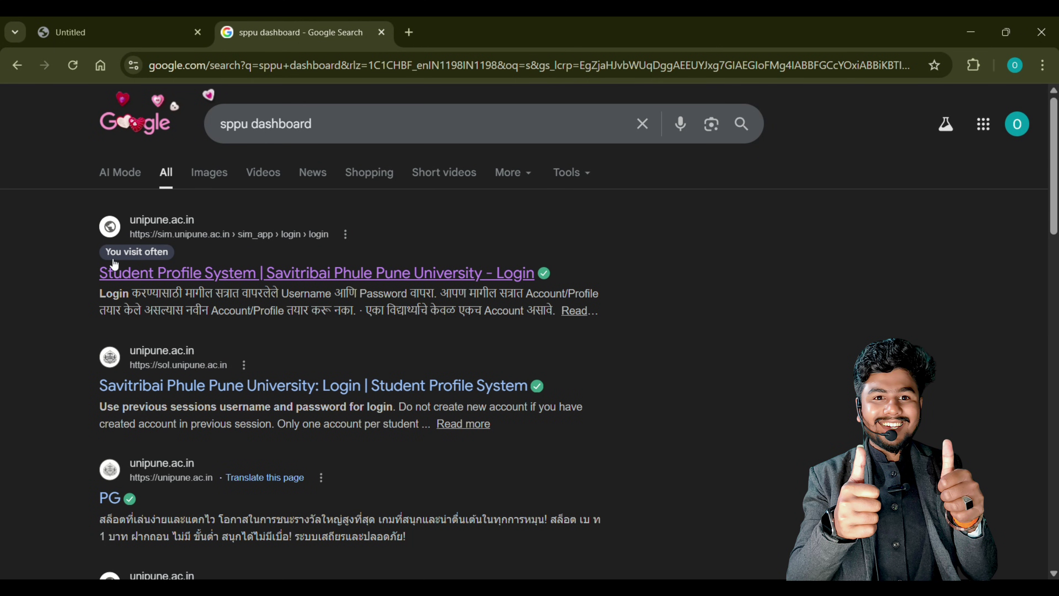
Scroll down the Google results for 'sppu dashboard' and back to the top
scroll(482, 417, "down", 15)
scroll(480, 412, "up", 15)
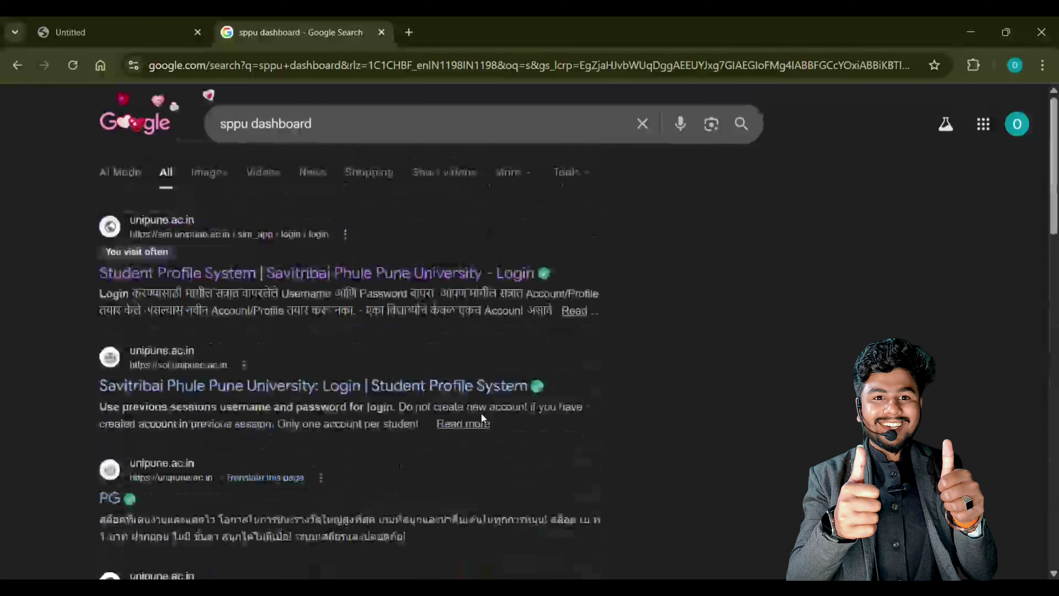
Open the Student Profile System result, log out, and scroll down to the Student card
left_click(169, 267)
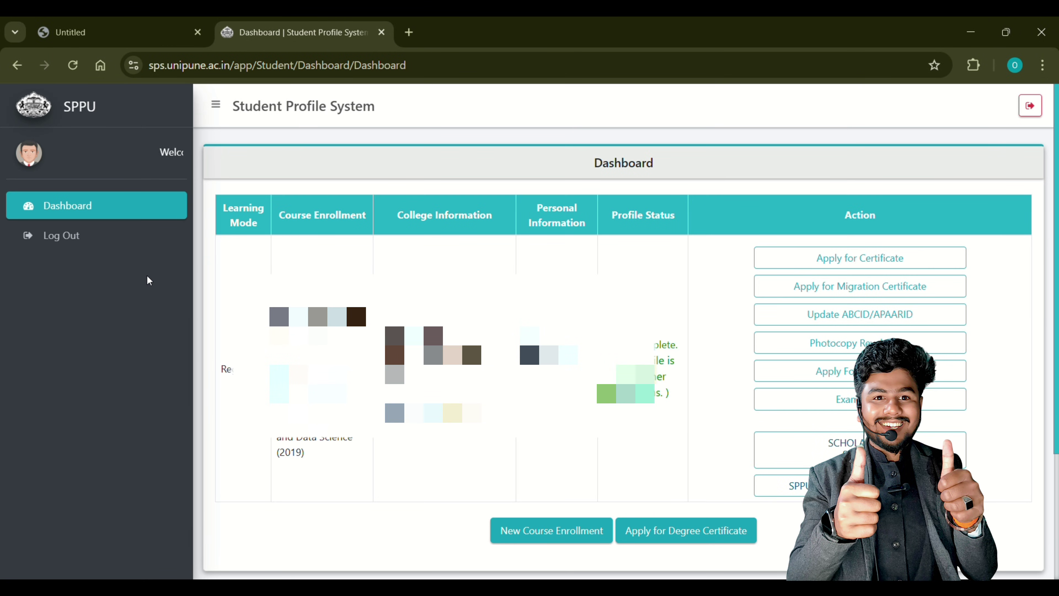
left_click(75, 236)
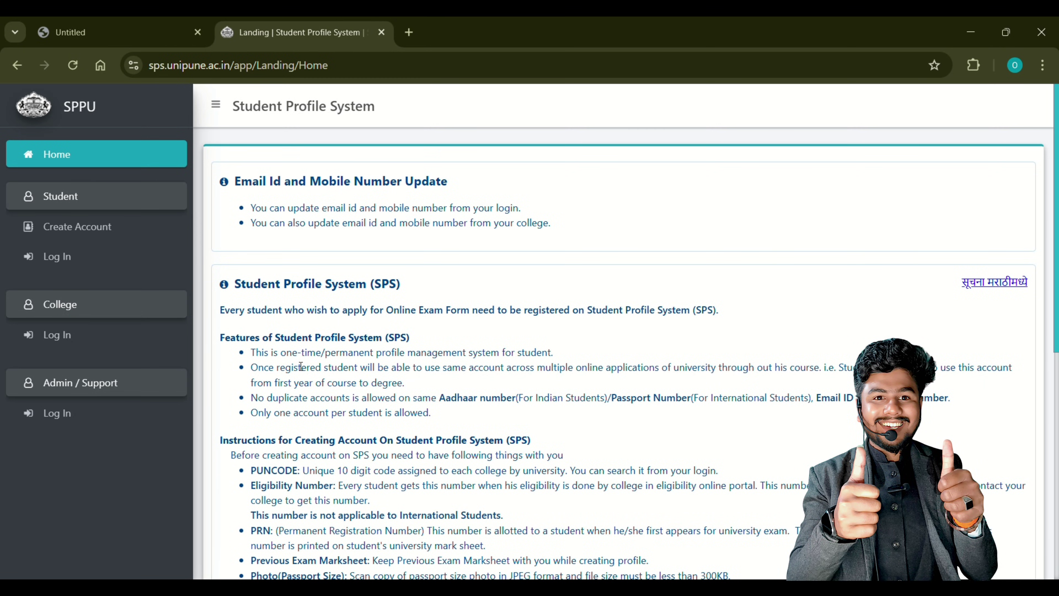
scroll(297, 365, "down", 10)
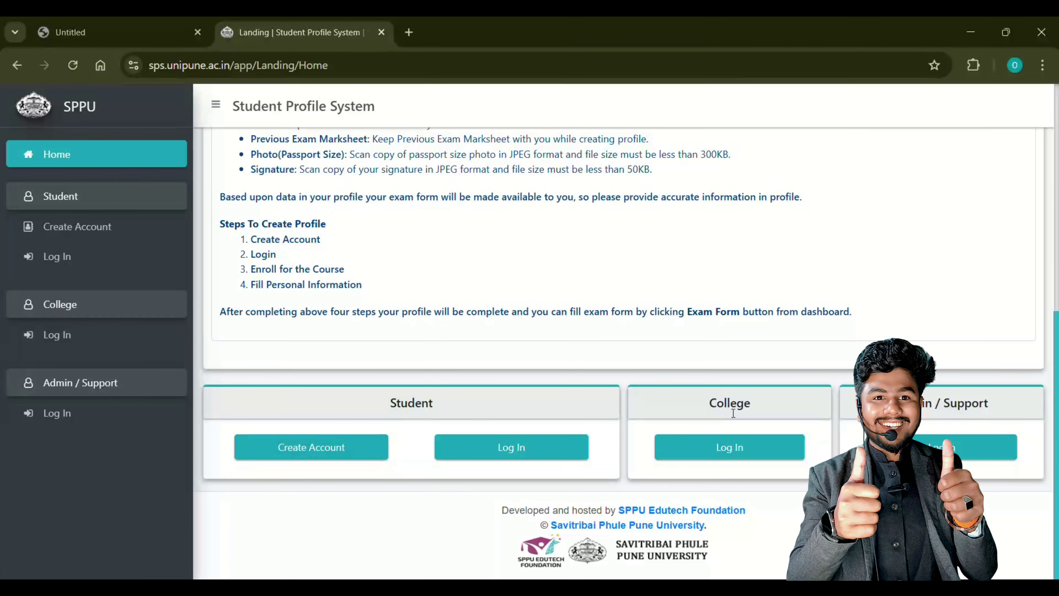
Log in as a student by Mobile Number, entering the mobile number, password and captcha
left_click(469, 456)
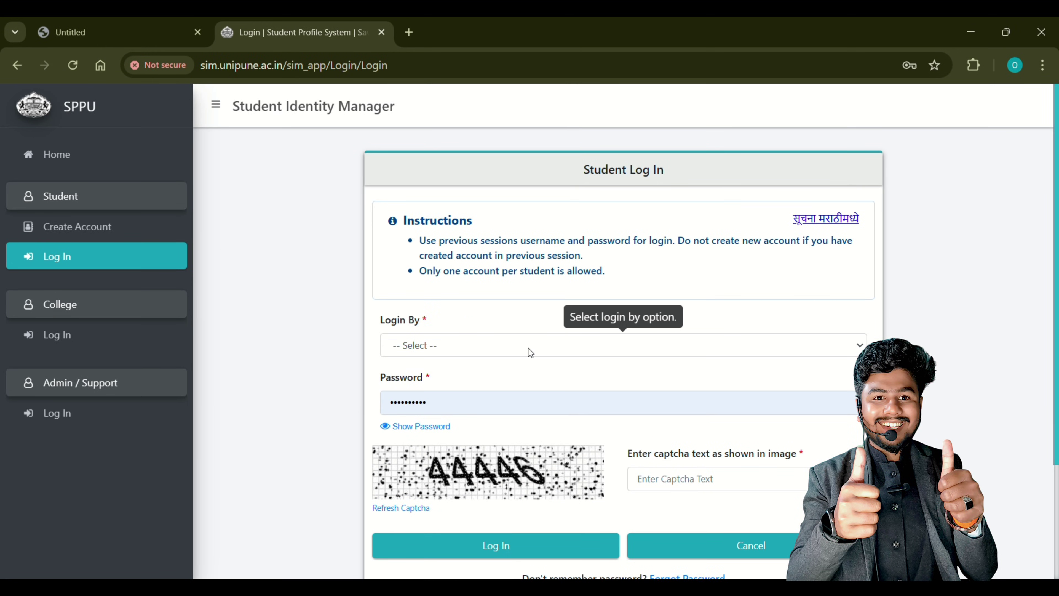
left_click(455, 346)
left_click(431, 406)
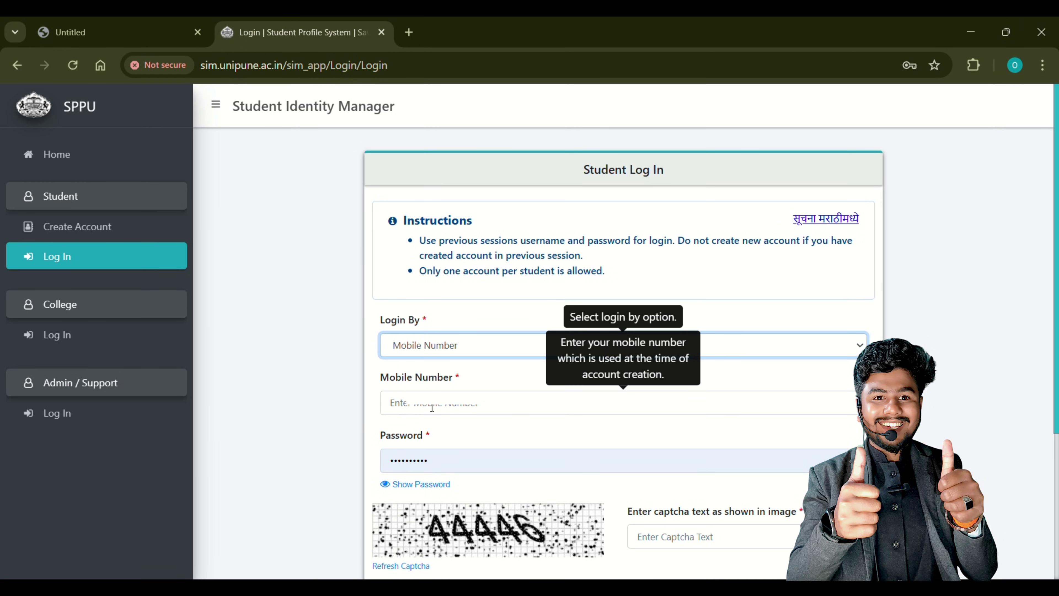
left_click(450, 411)
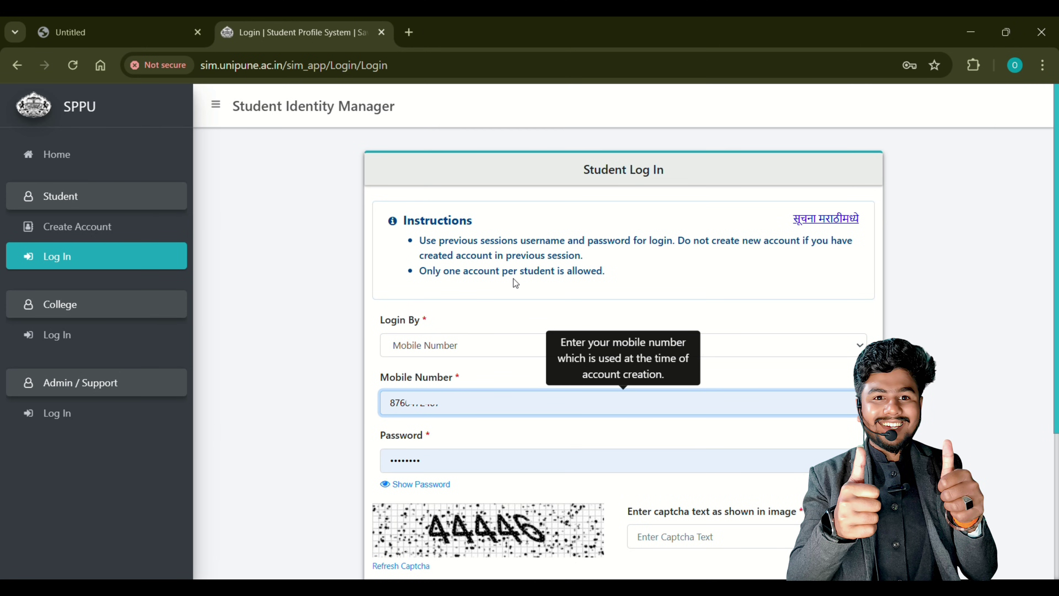
scroll(415, 500, "down", 5)
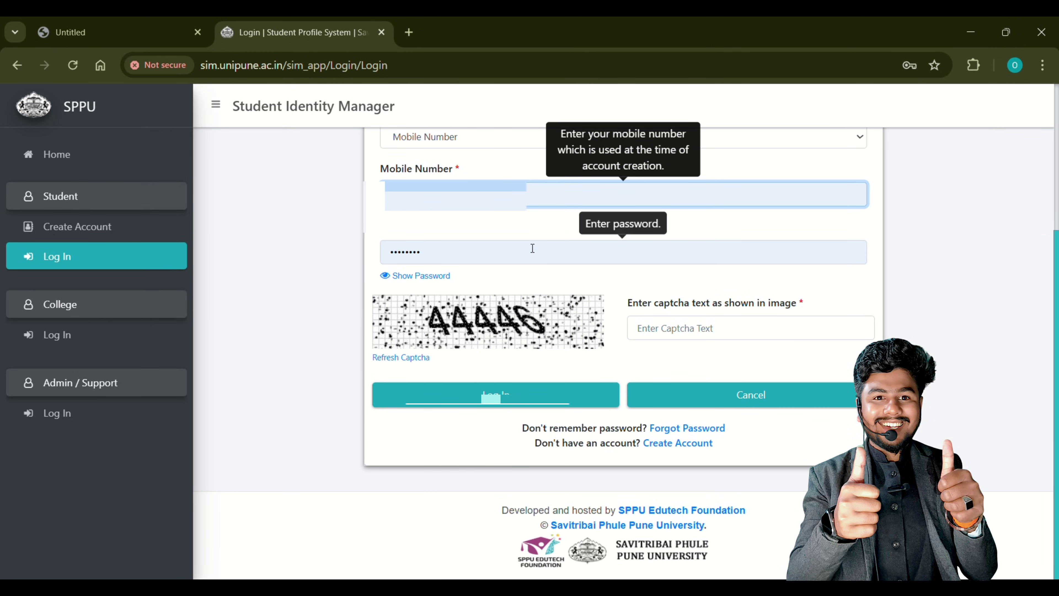
left_click(528, 247)
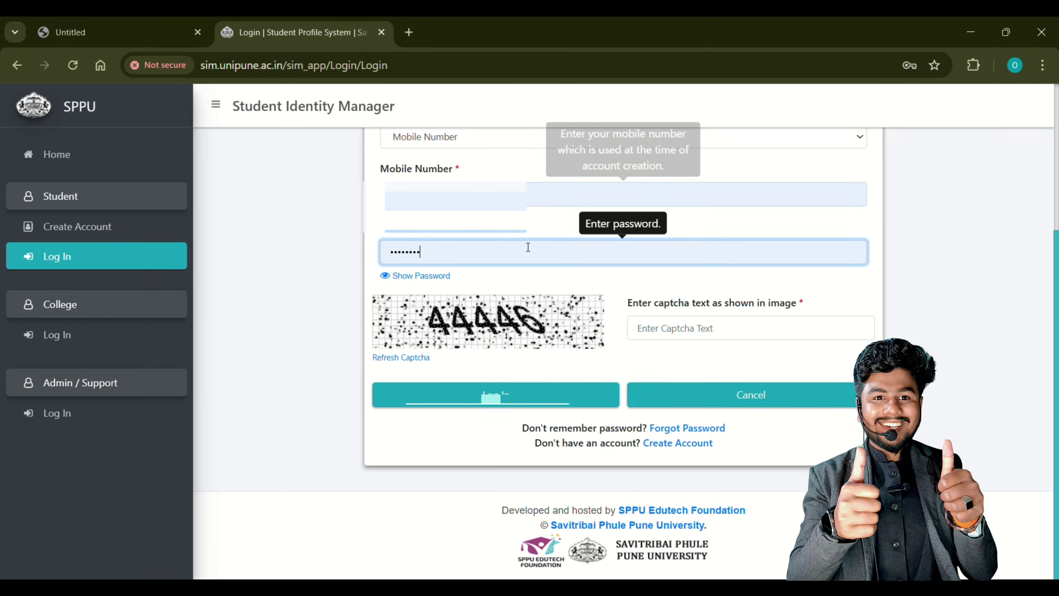
left_click(649, 330)
type("44446")
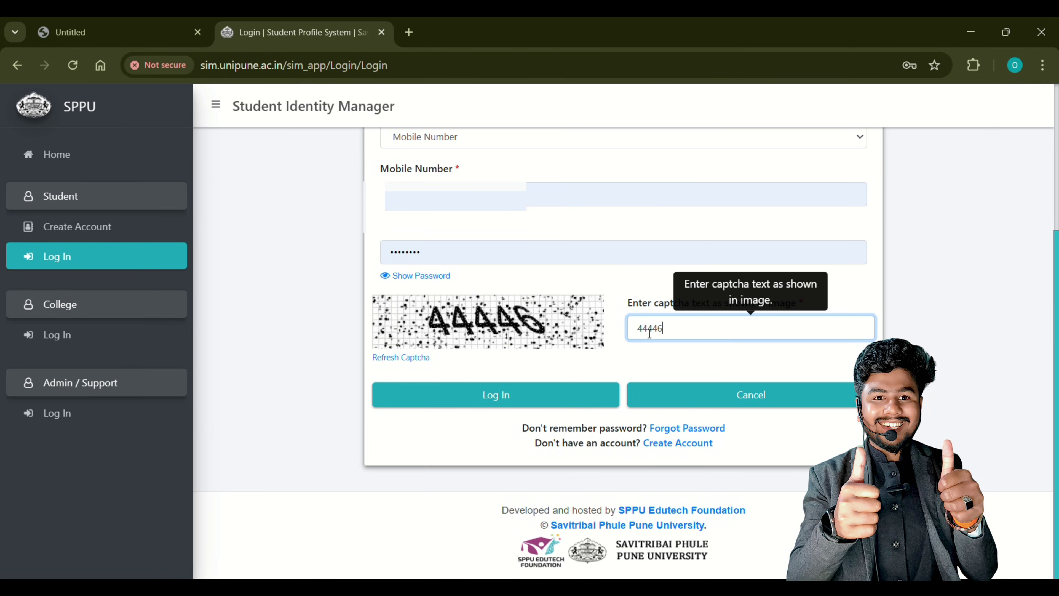
left_click(504, 395)
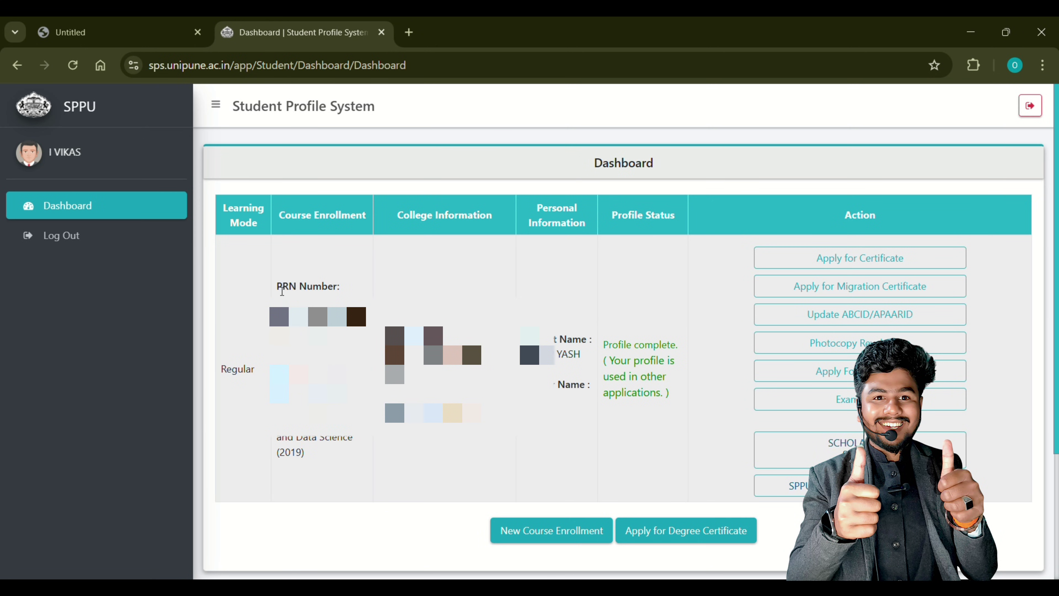
Highlight the PRN Number label and open Photocopy Revaluation from the Action column
left_click_drag(277, 288, 338, 287)
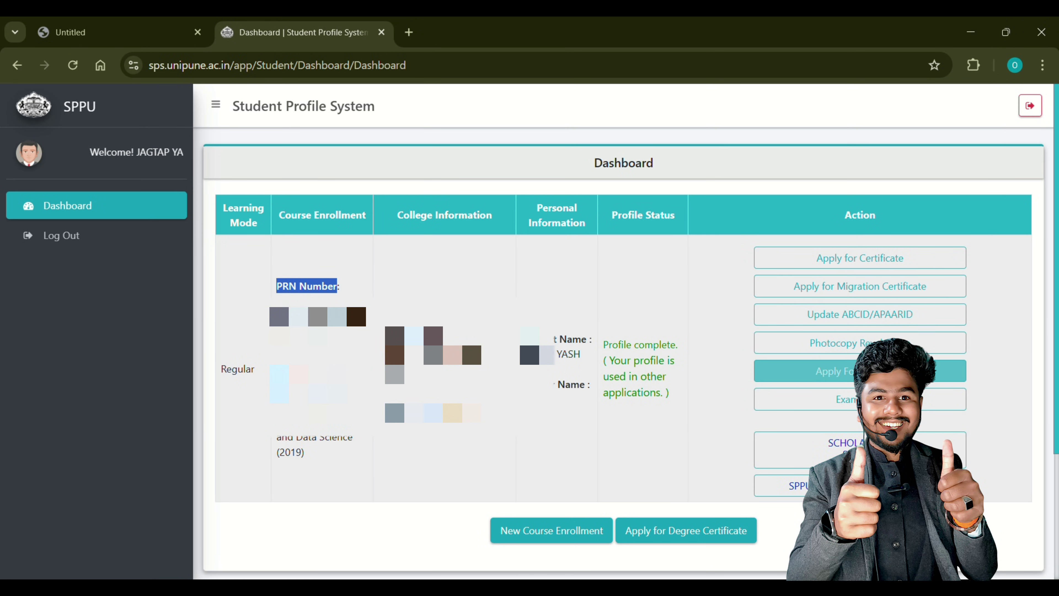
left_click(868, 344)
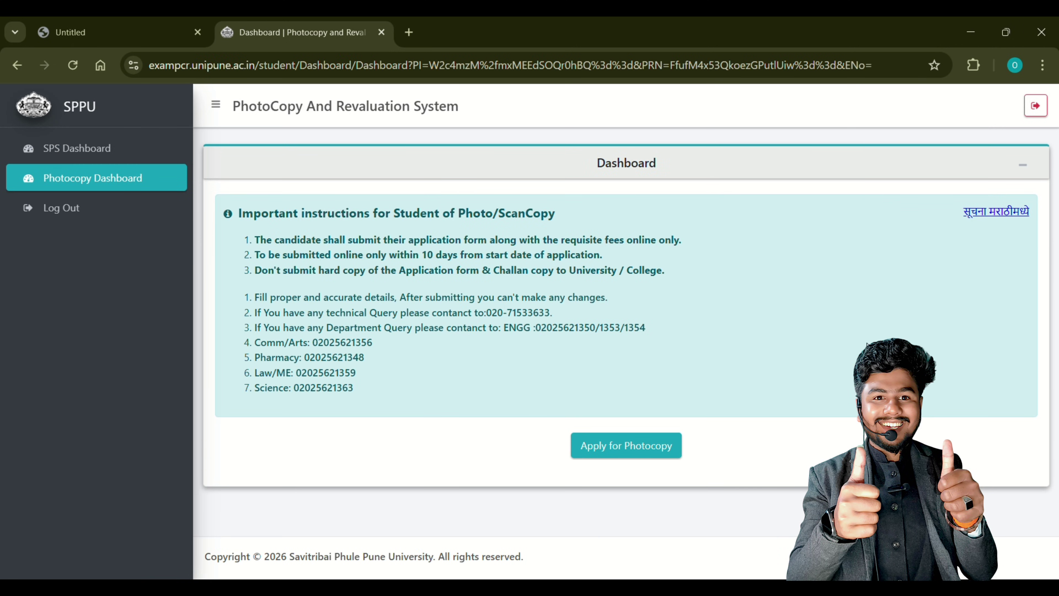
Apply for photocopy with OCT/NOV session and the B.E. (2019 PAT.) AI and Data Science course
left_click(589, 455)
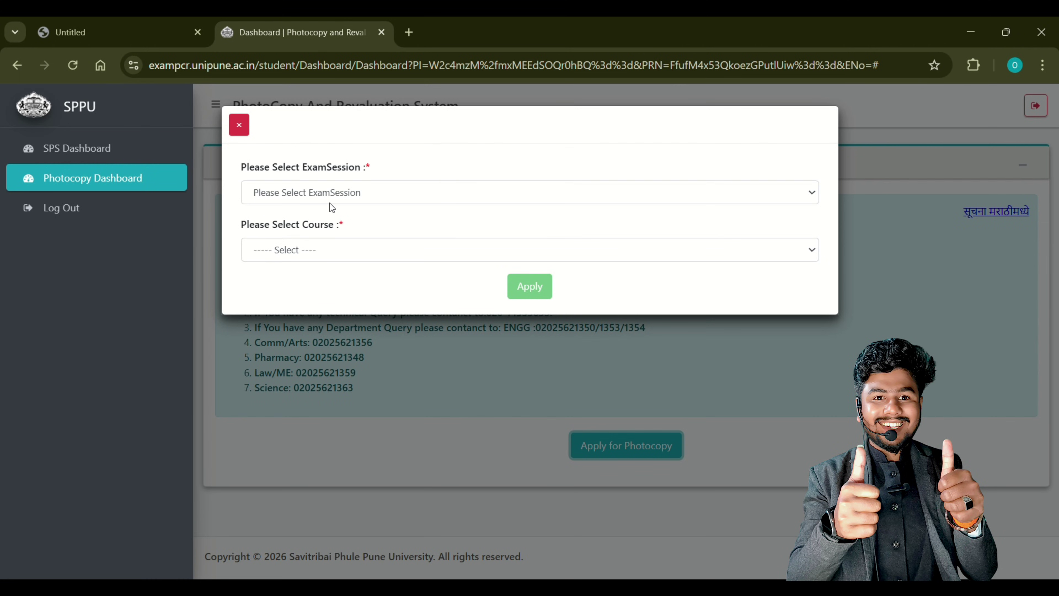
left_click(331, 205)
left_click(295, 233)
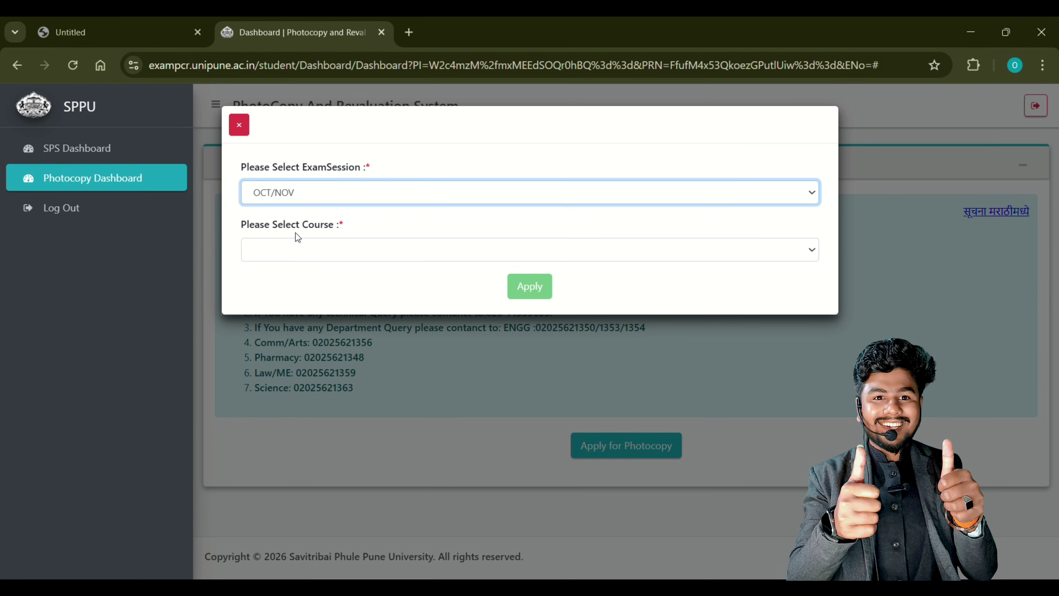
left_click(311, 248)
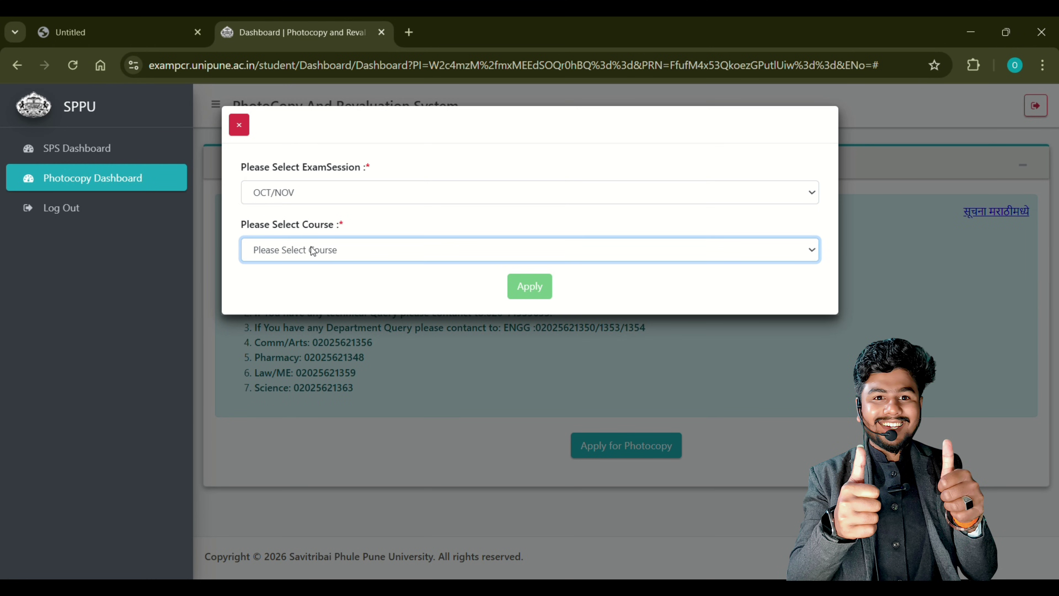
left_click(331, 288)
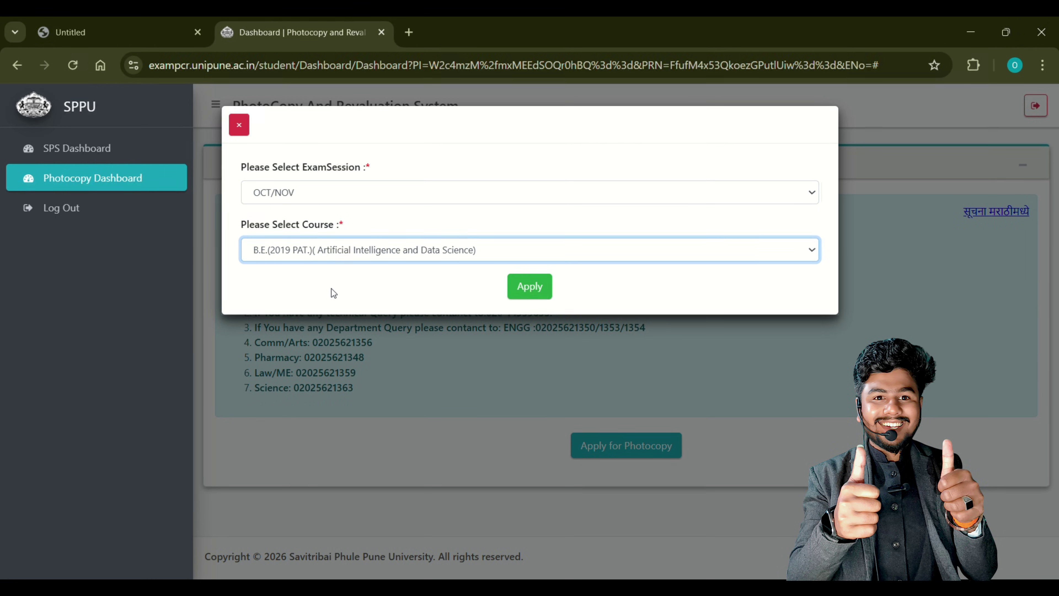
left_click(537, 288)
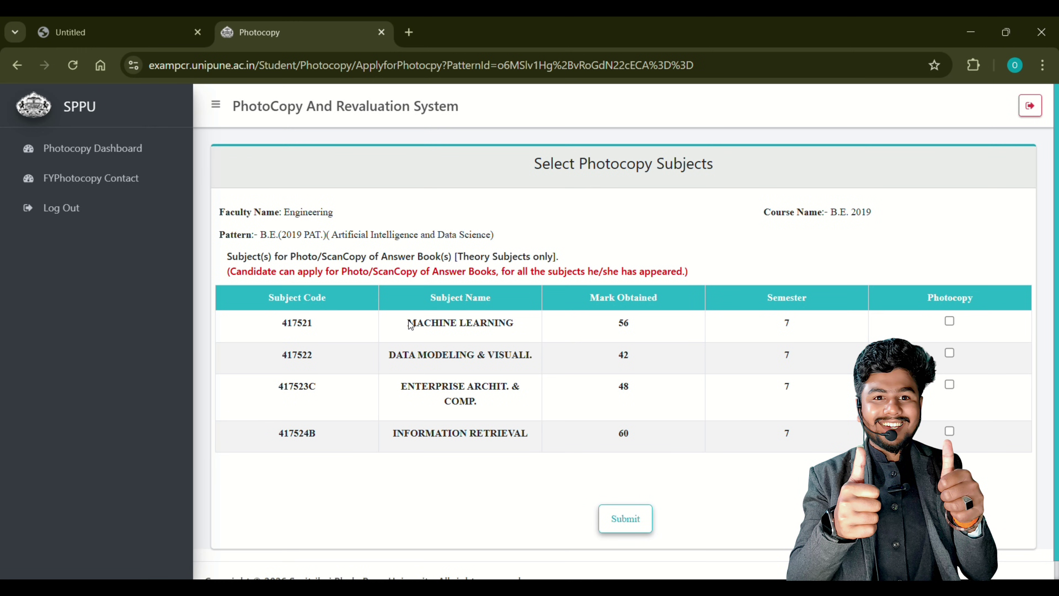
Highlight the MACHINE LEARNING, second subject and INFORMATION RETRIEVAL names in the subject list
left_click_drag(408, 323, 507, 322)
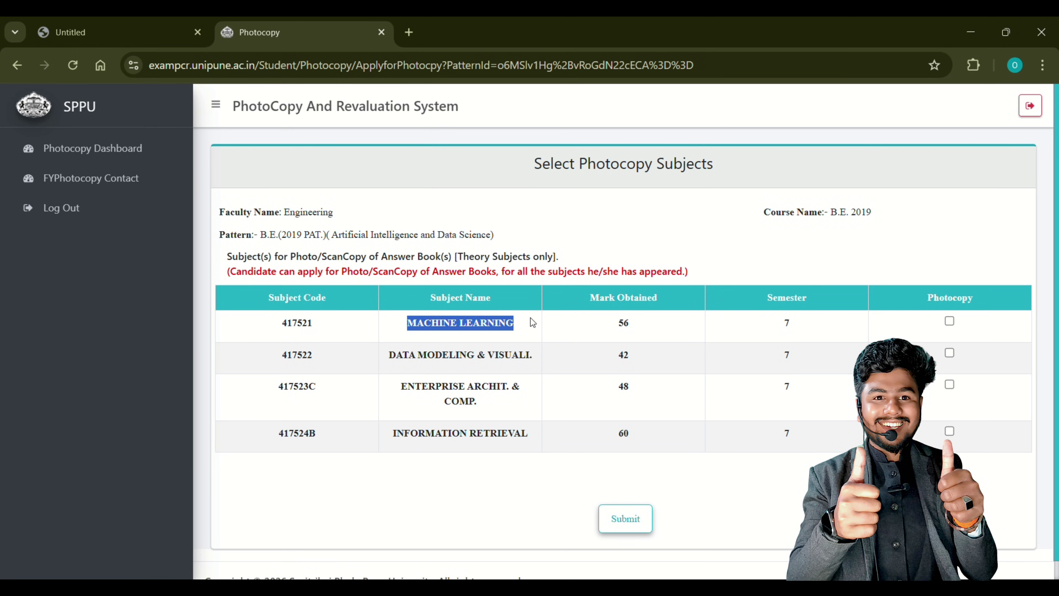
left_click(627, 327)
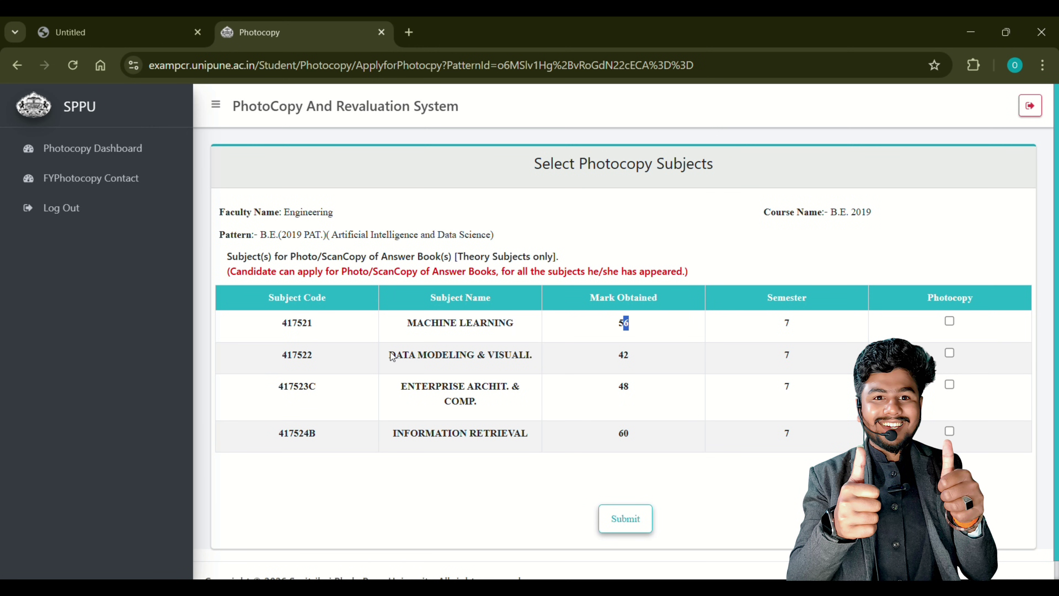
left_click_drag(390, 355, 505, 356)
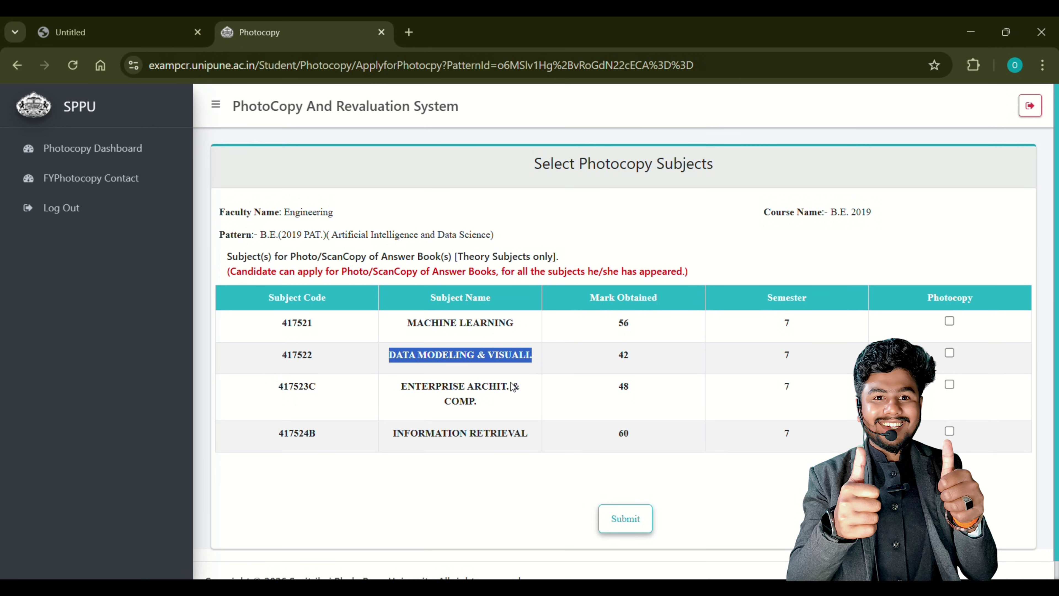
left_click_drag(396, 433, 527, 438)
left_click(631, 434)
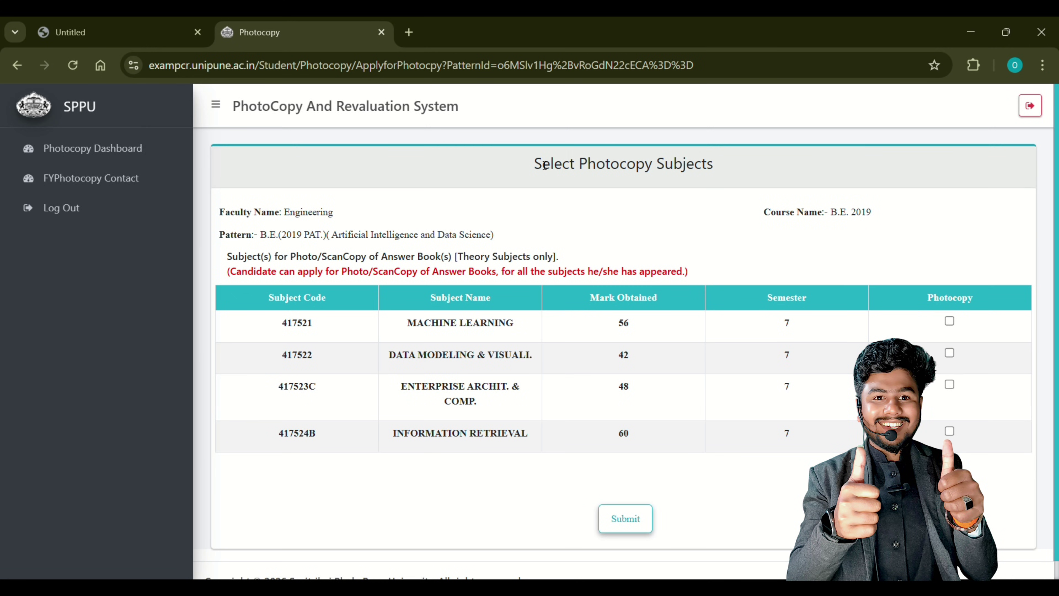
Highlight the heading, Engineering faculty and B.E. 2019 course, then tick Machine Learning and Information Retrieval
left_click_drag(544, 166, 738, 162)
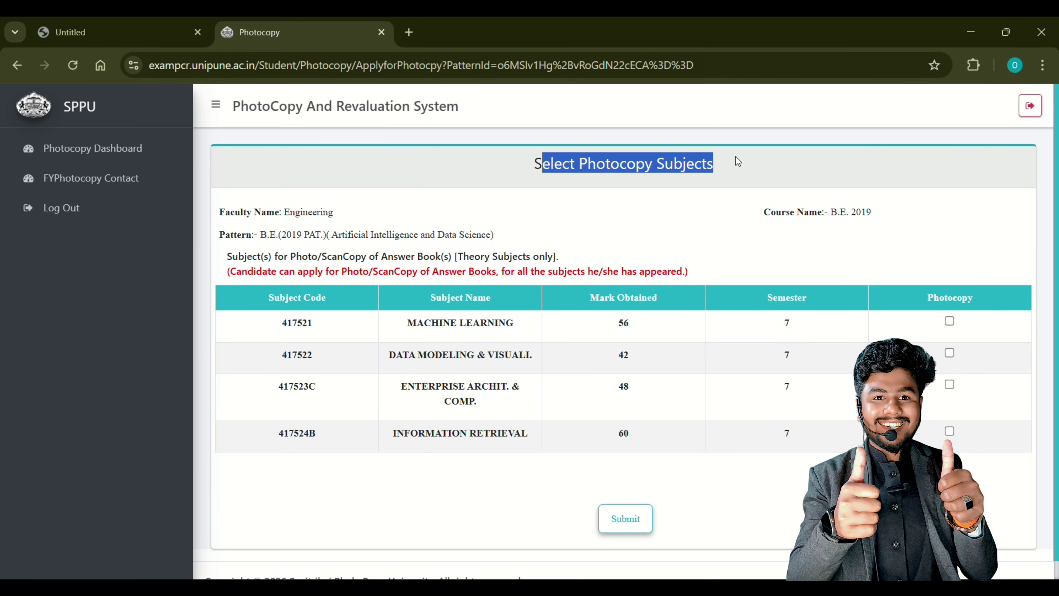
left_click_drag(285, 214, 349, 212)
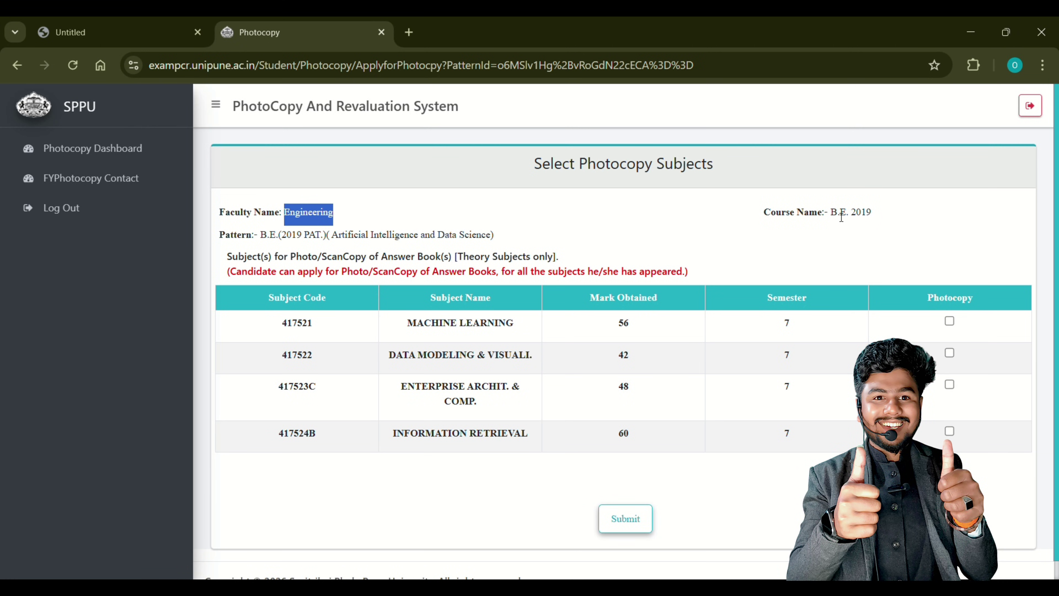
left_click_drag(831, 214, 887, 212)
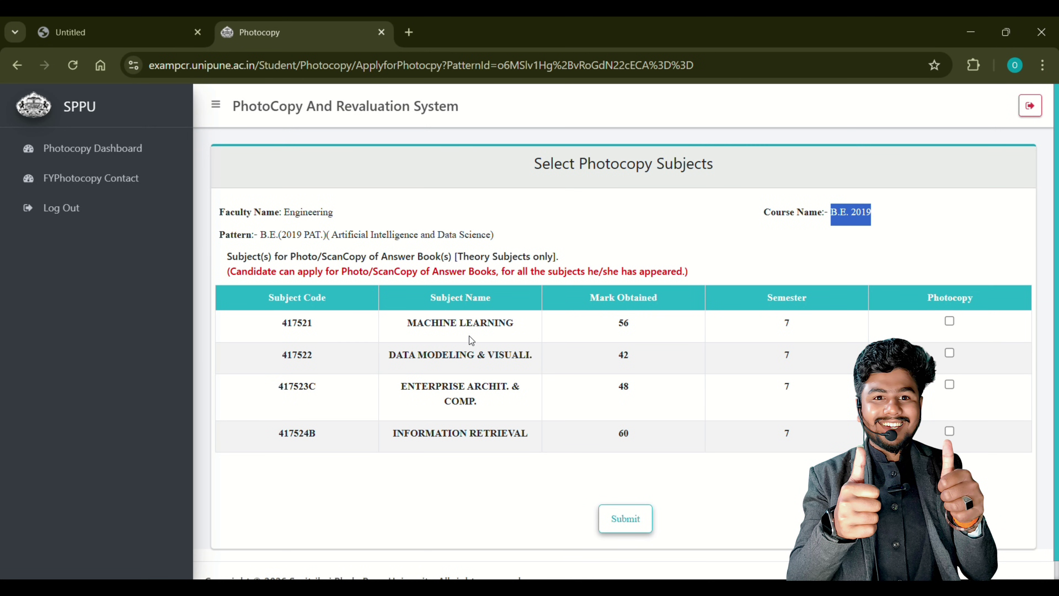
left_click(950, 322)
left_click(949, 431)
Submit both subjects, review the two circular PDFs, accept the declaration, then choose Edit
left_click(635, 526)
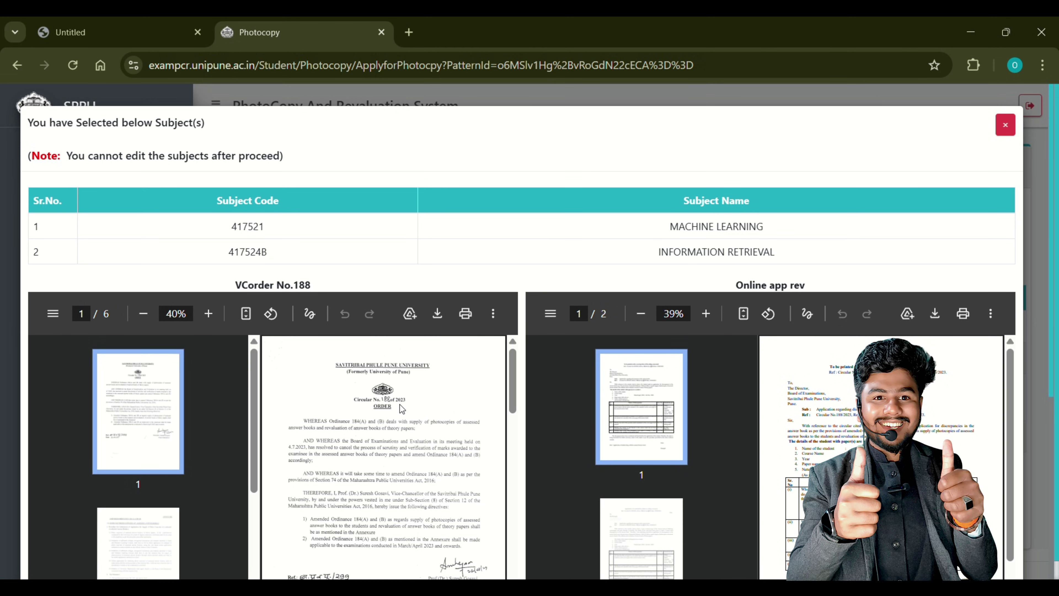
scroll(401, 408, "down", 15)
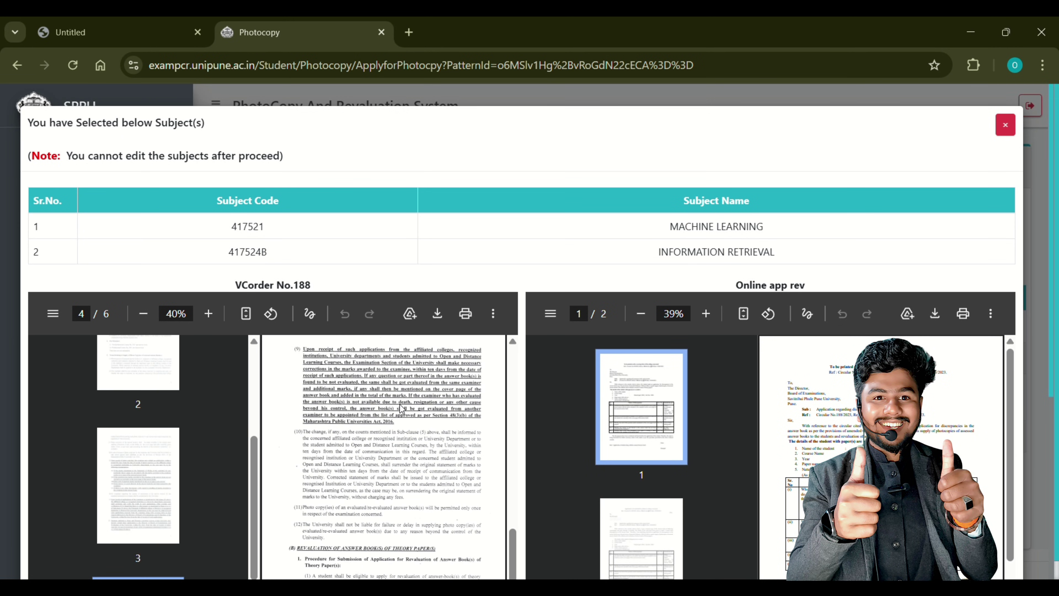
scroll(696, 395, "down", 10)
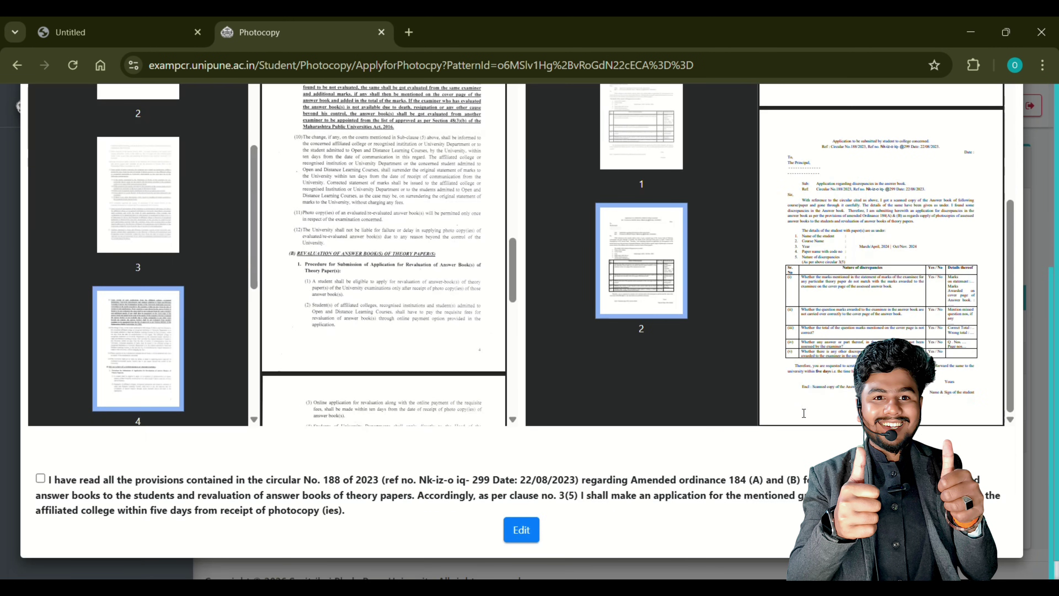
scroll(804, 413, "down", 1)
scroll(803, 413, "up", 10)
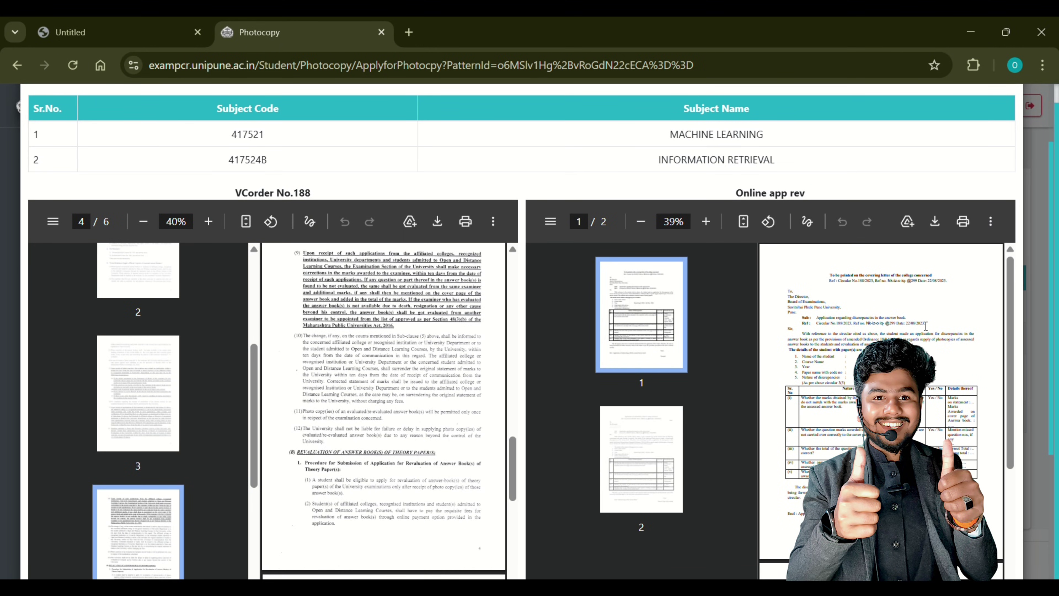
scroll(889, 347, "up", 5)
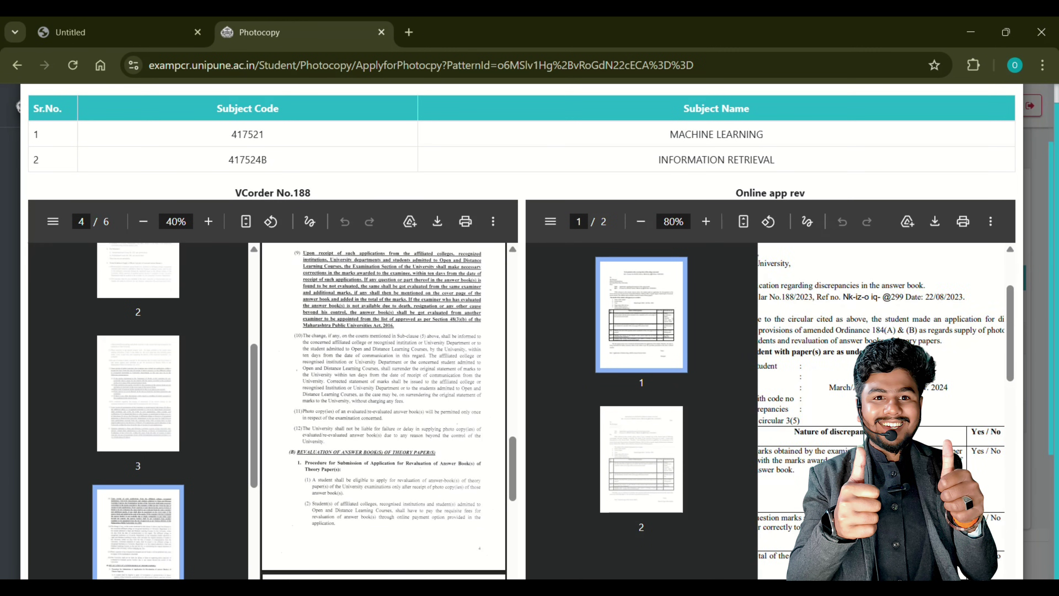
scroll(888, 346, "down", 2)
scroll(888, 347, "down", 4)
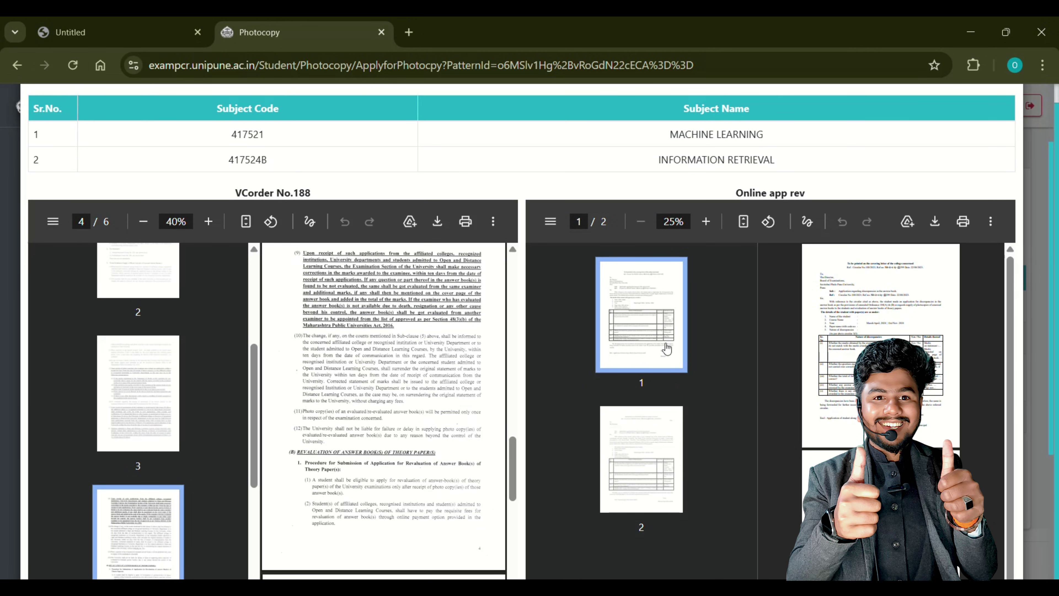
scroll(346, 367, "down", 10)
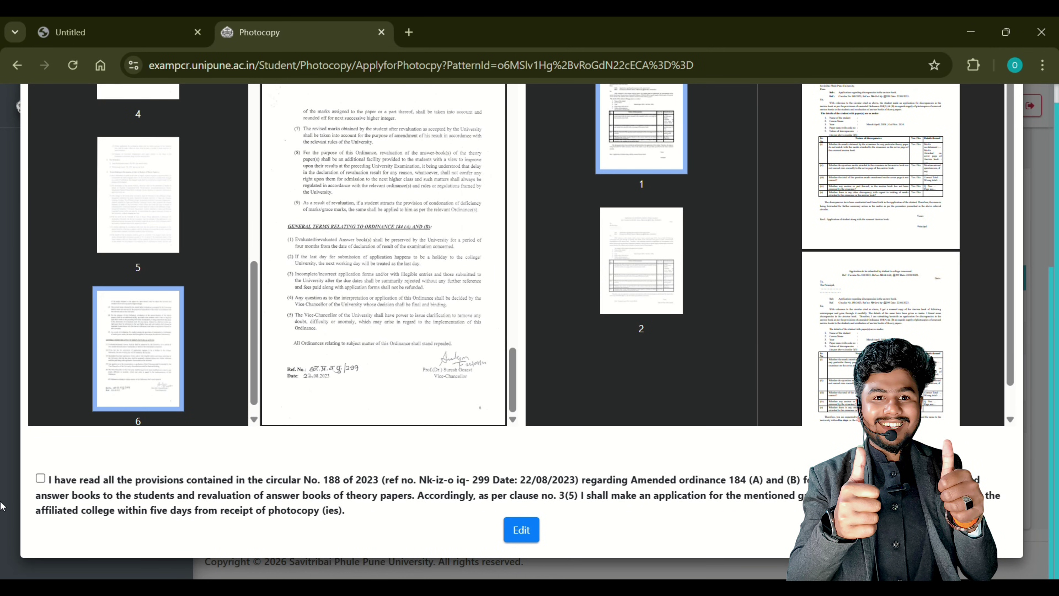
left_click(40, 478)
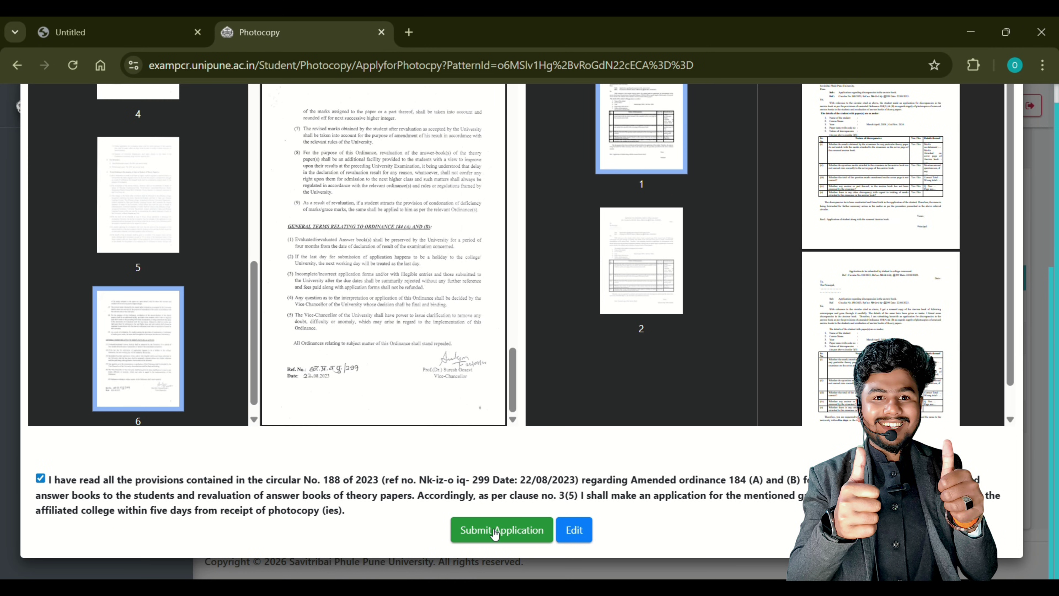
left_click(585, 535)
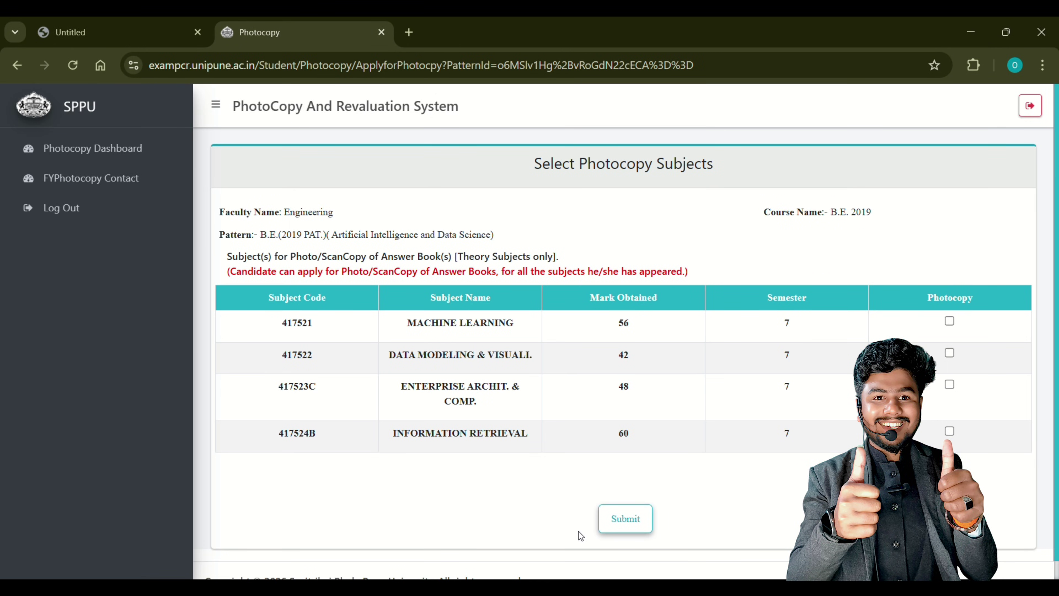
Tick only Machine Learning (417521), accept the circular declaration and submit the application
left_click(949, 322)
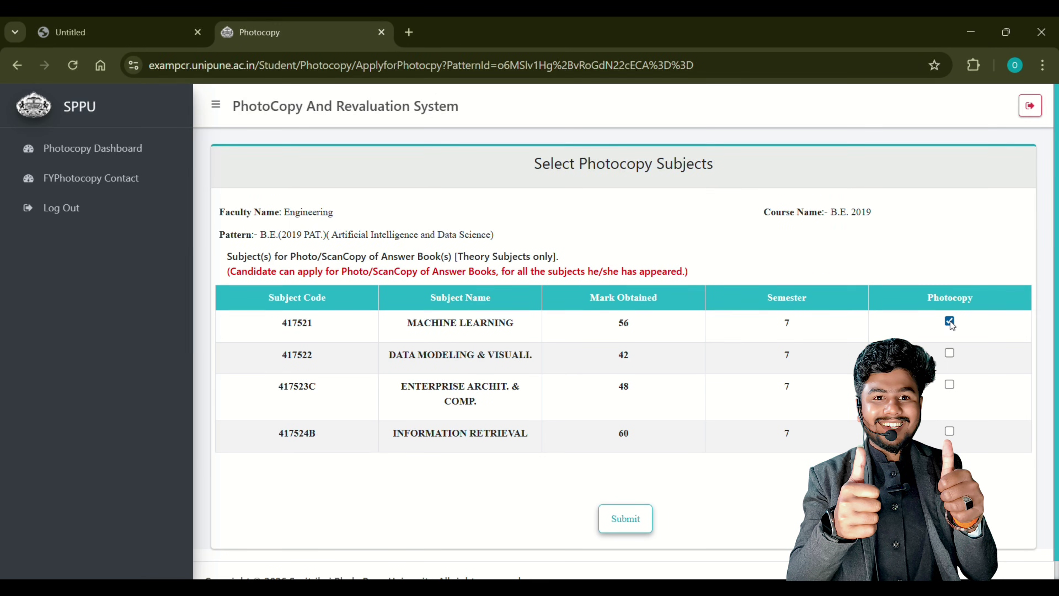
left_click(622, 519)
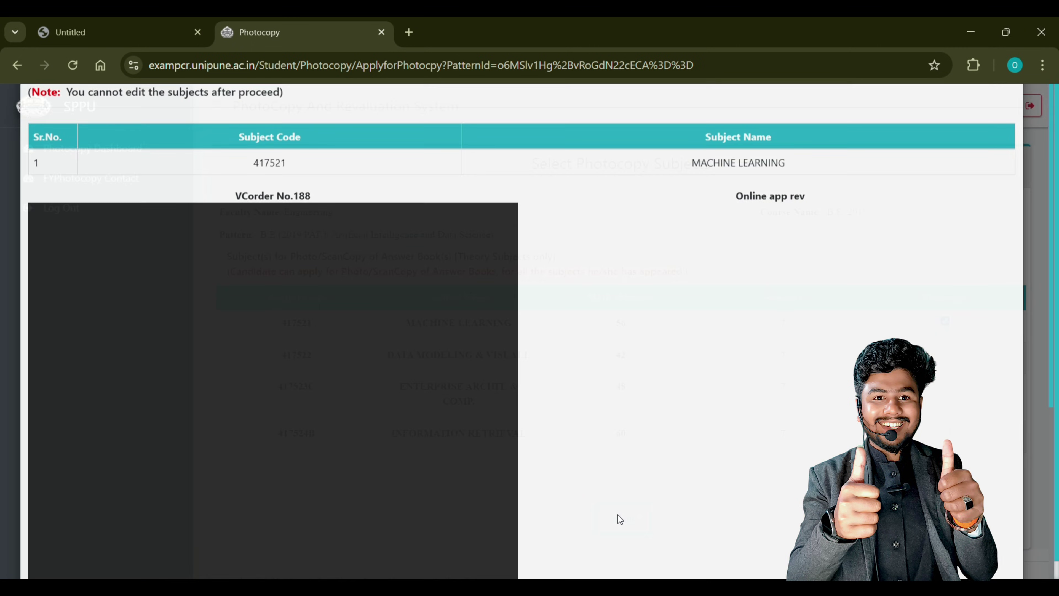
scroll(395, 421, "down", 5)
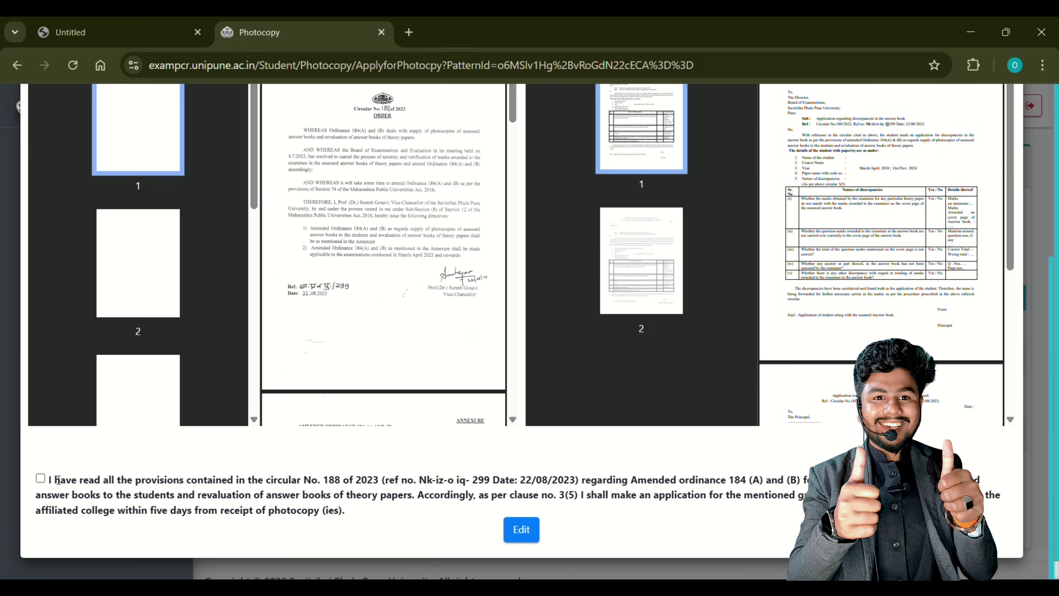
left_click(40, 479)
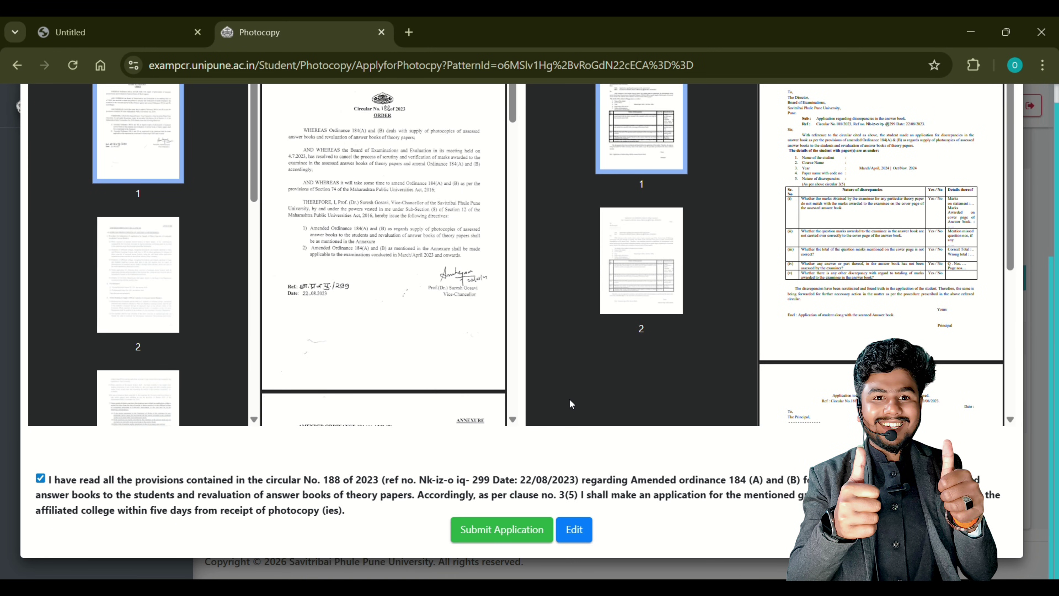
left_click(508, 529)
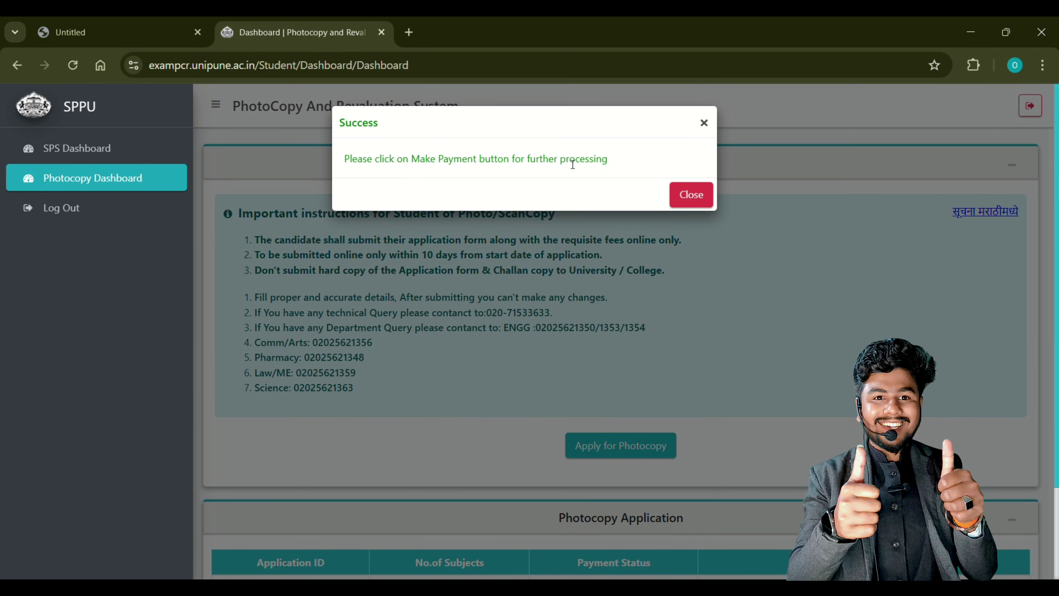
Close the success popup and highlight the Pending payment status in the Photocopy Application table
left_click_drag(351, 160, 614, 169)
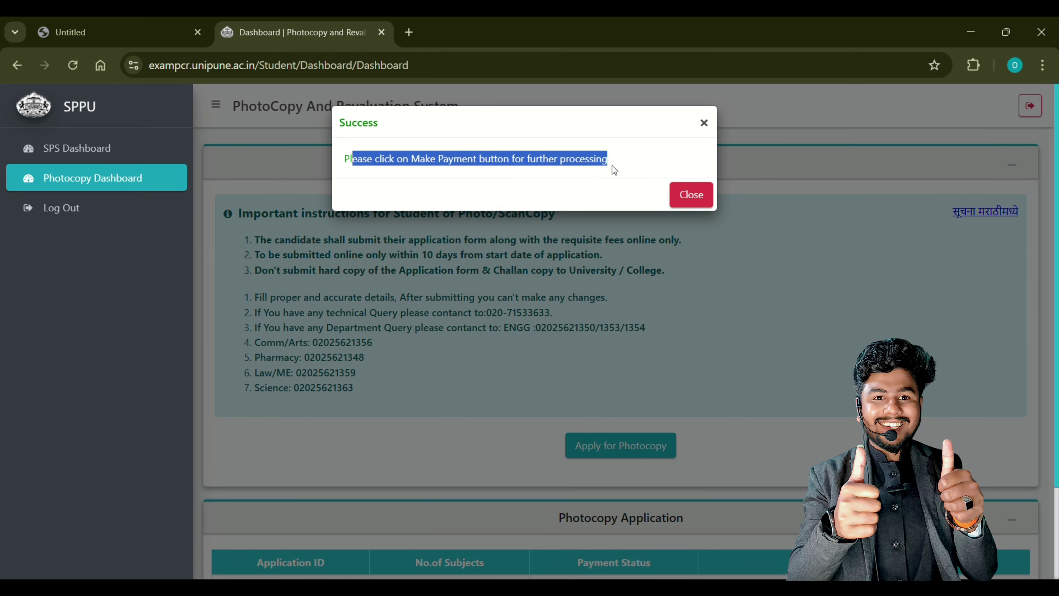
left_click(693, 196)
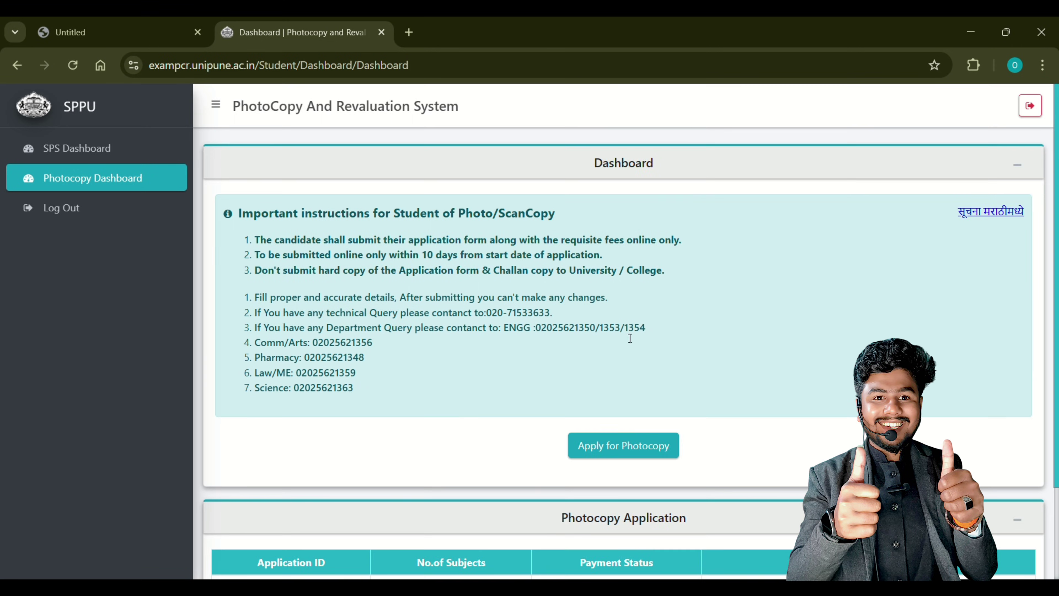
scroll(628, 338, "down", 3)
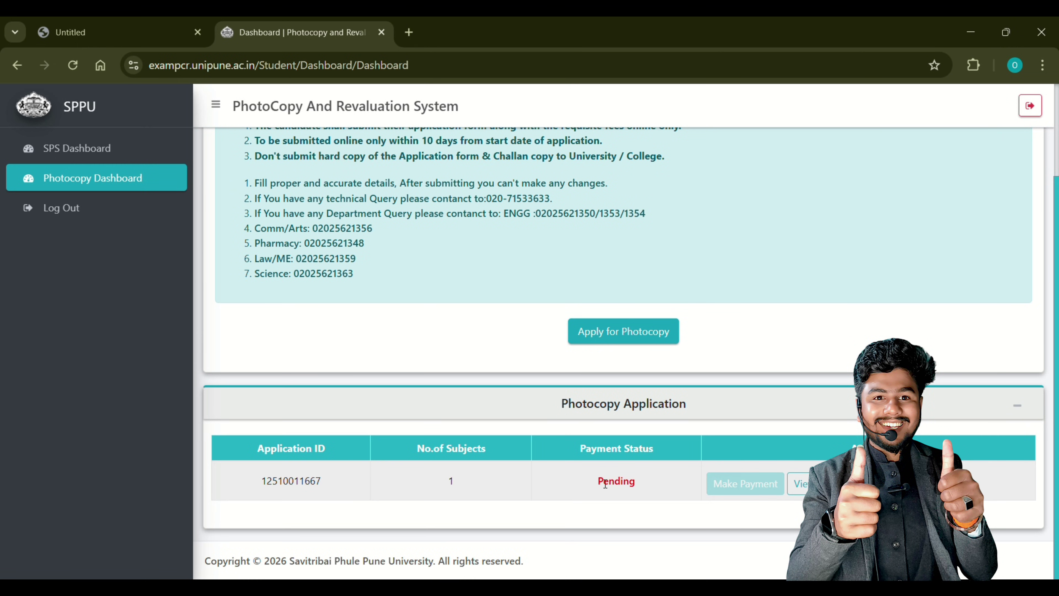
left_click_drag(598, 481, 637, 477)
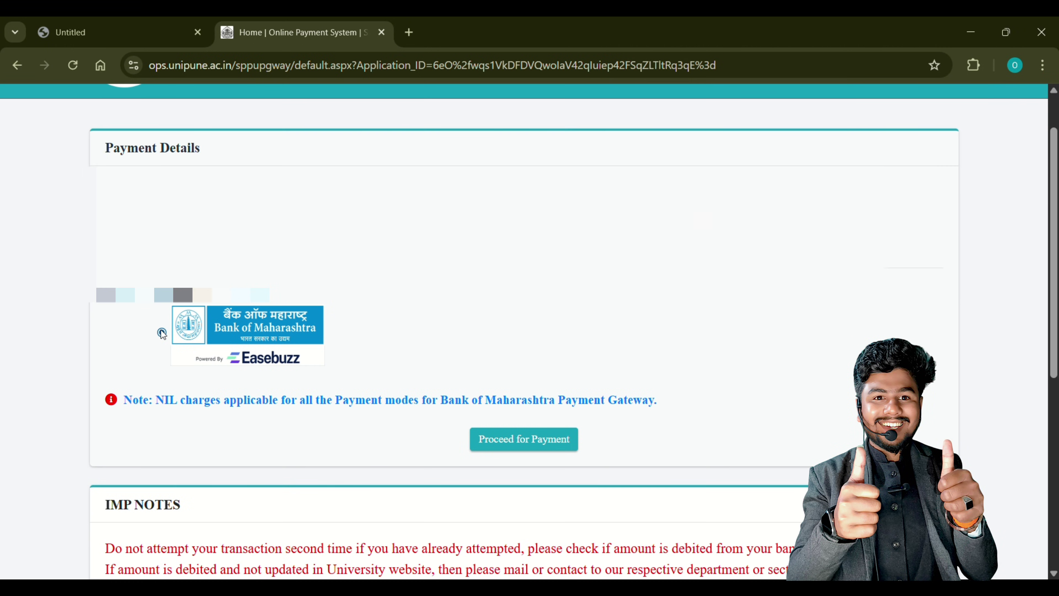
Select the Bank of Maharashtra (Easebuzz) gateway and proceed to payment
left_click(162, 333)
scroll(162, 333, "down", 3)
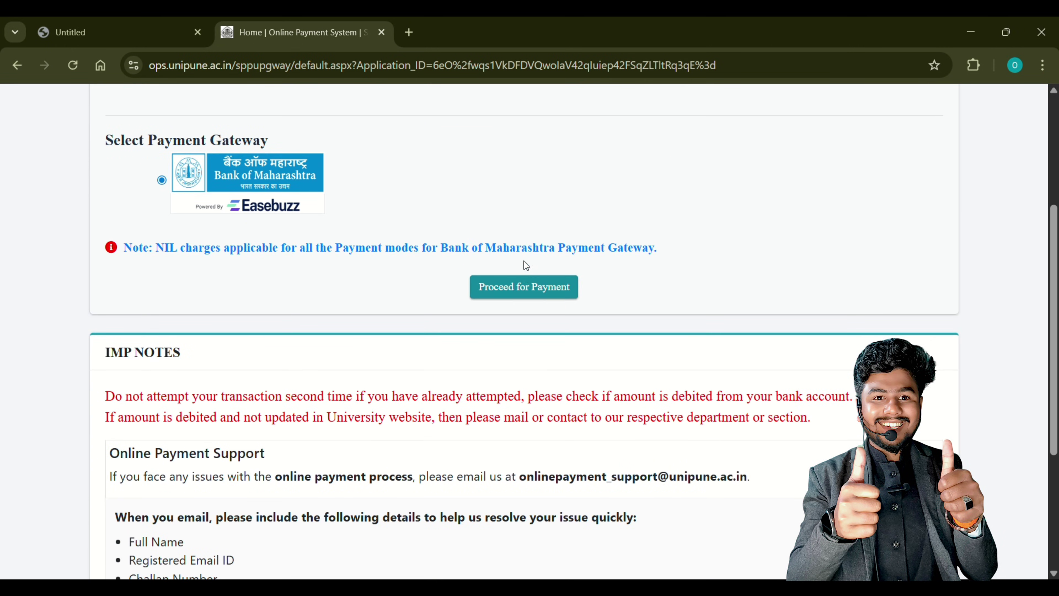
scroll(526, 265, "down", 1)
left_click(546, 237)
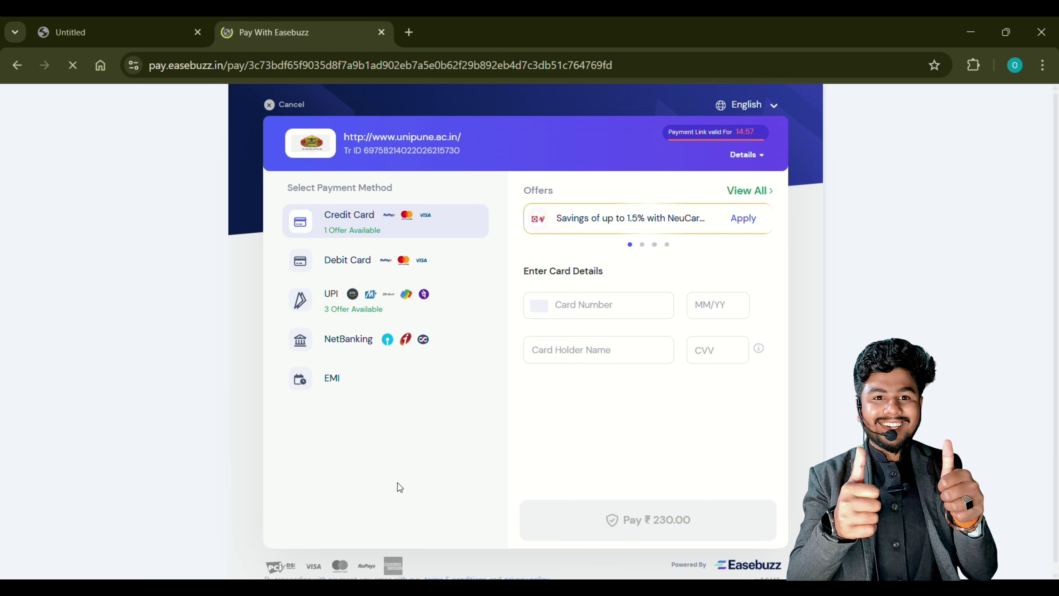
Choose UPI as the Easebuzz payment method for the ₹230.00 fee and show the QR code
scroll(396, 483, "down", 1)
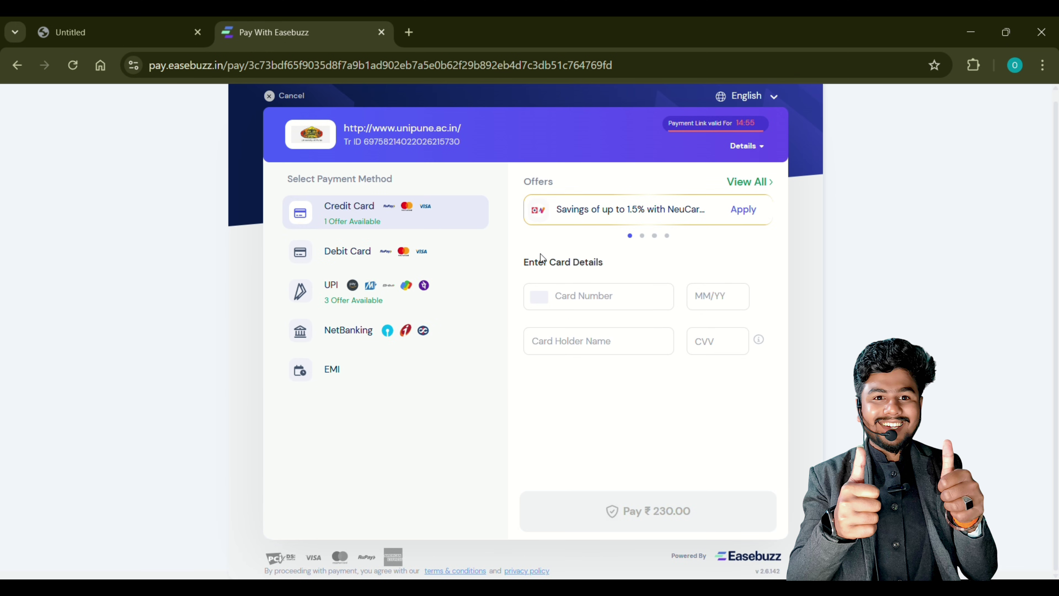
left_click(369, 303)
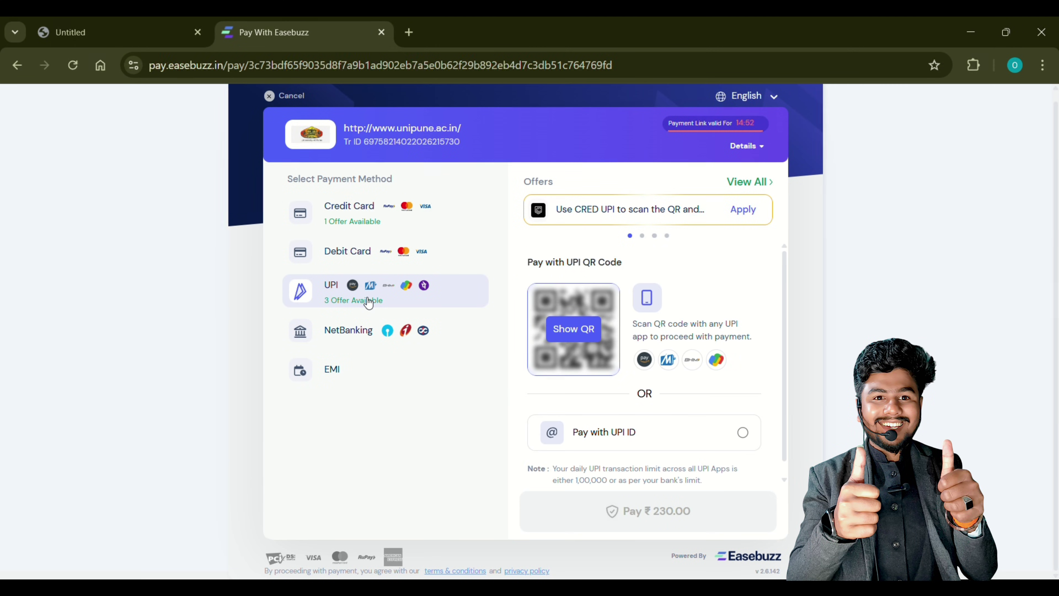
left_click(581, 329)
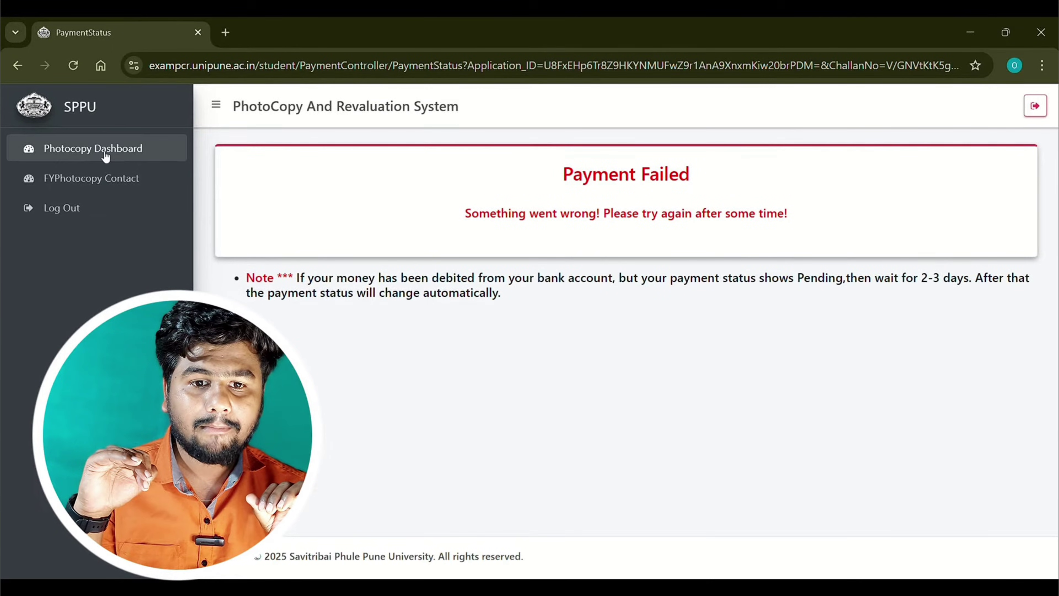
Go to the Photocopy Dashboard and check the Pending one-subject and Approved two-subject applications
left_click(72, 153)
scroll(777, 406, "down", 3)
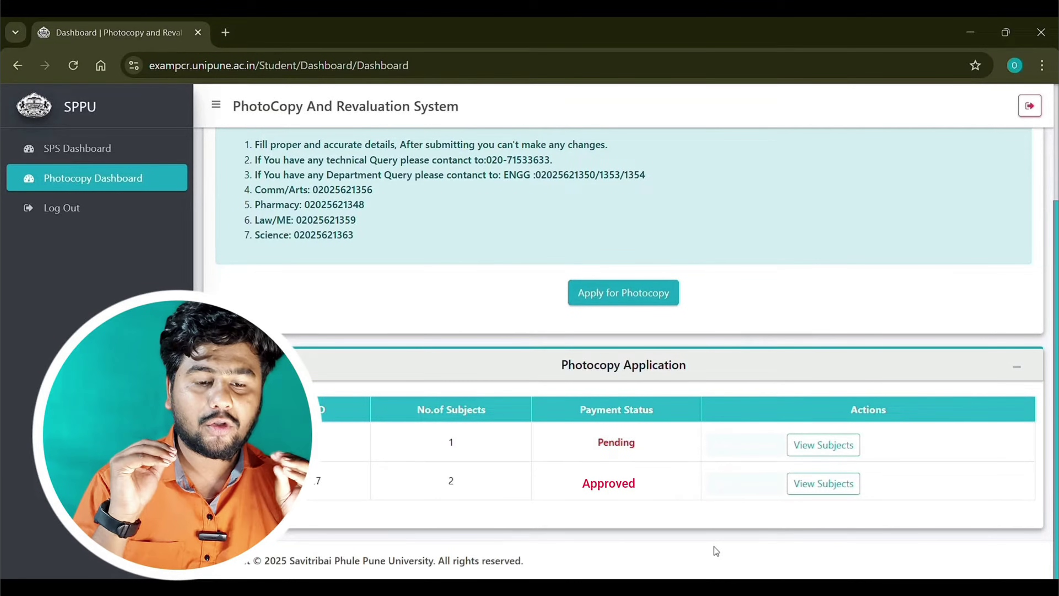
left_click(536, 308)
left_click(536, 308)
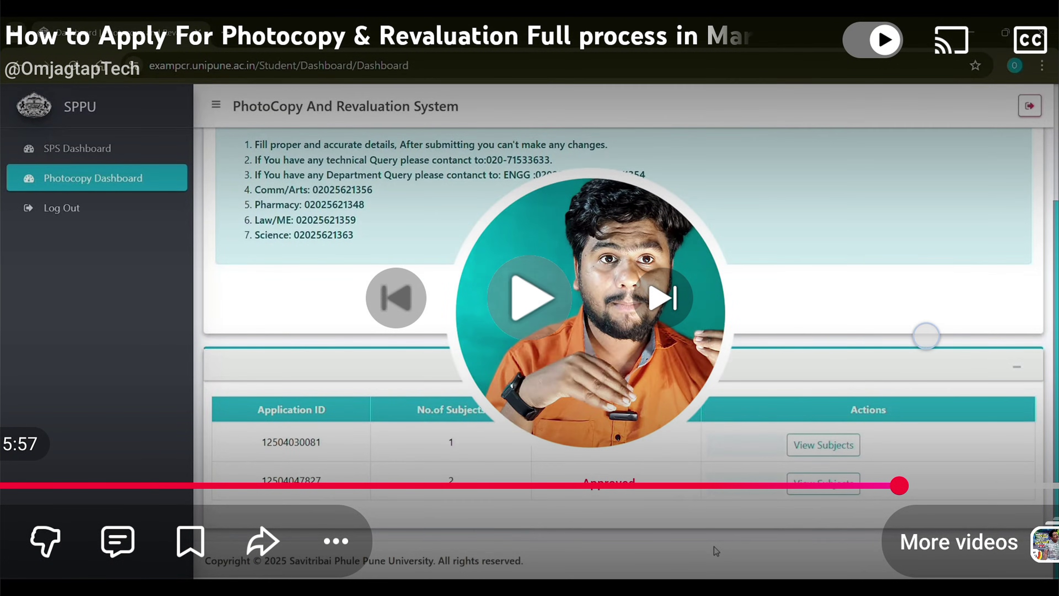
left_click(926, 336)
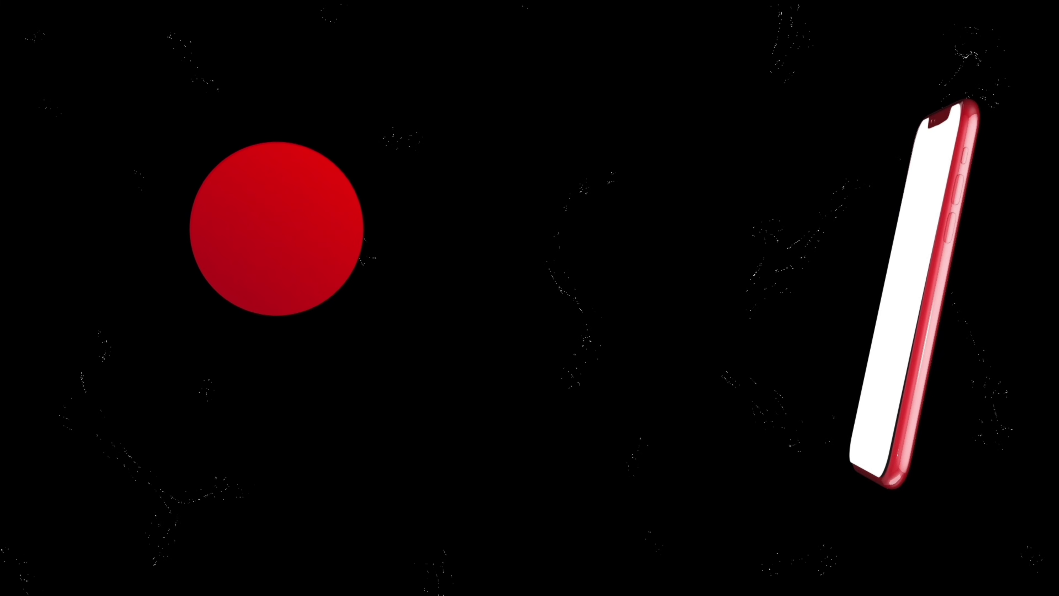